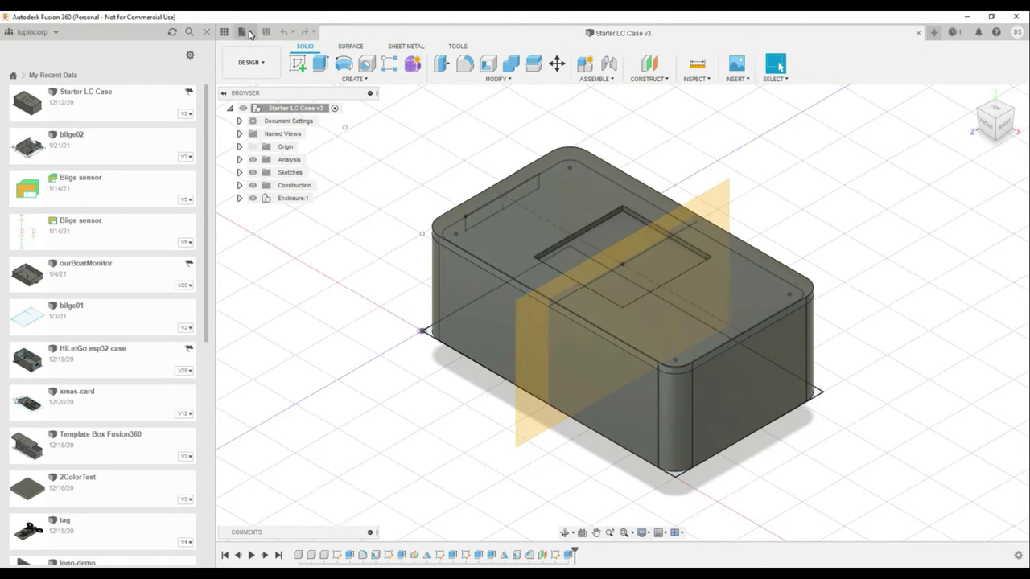
Save a copy of the starter case as smallAmp in the Cases folder
click(249, 32)
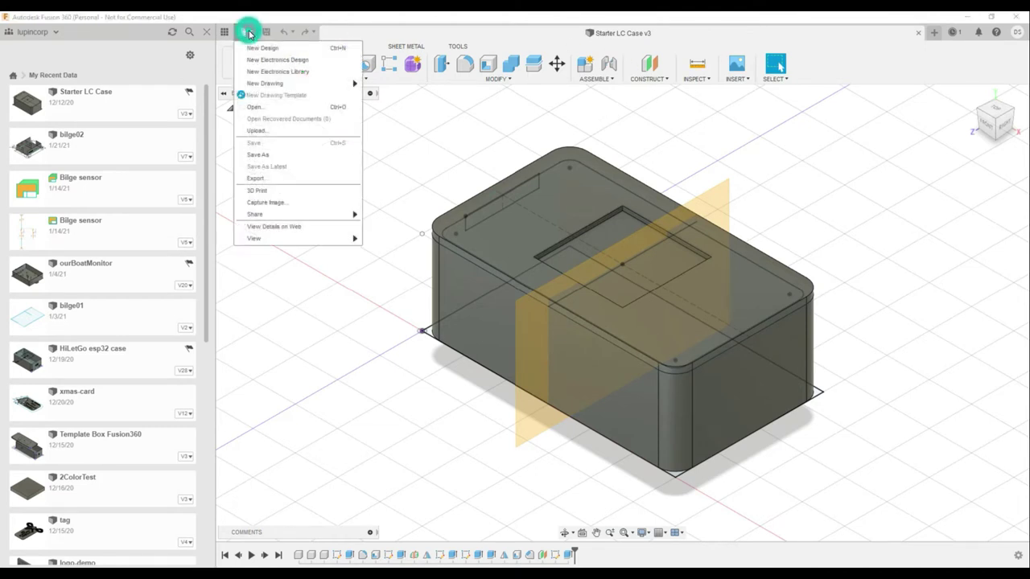
click(261, 156)
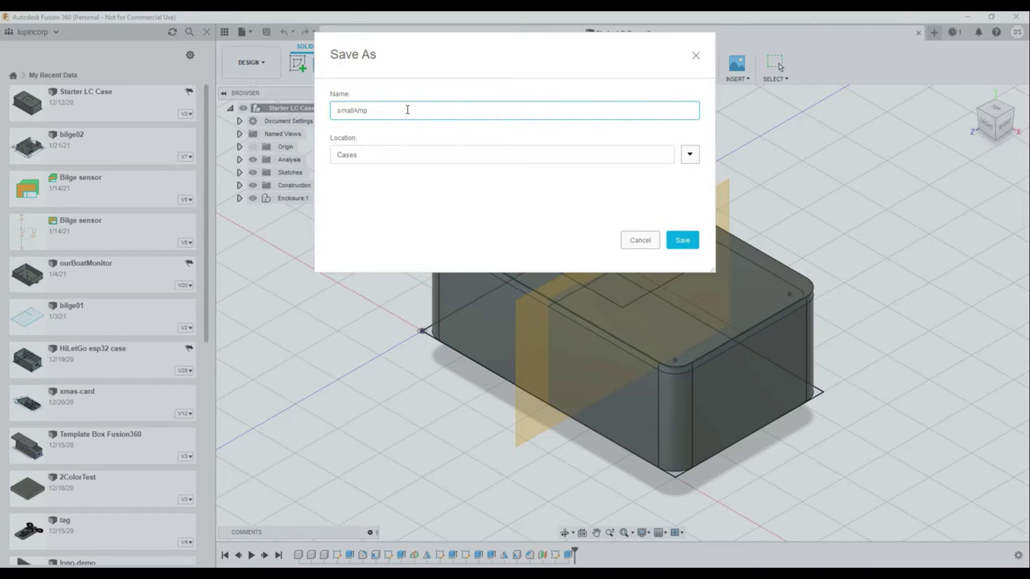
click(680, 239)
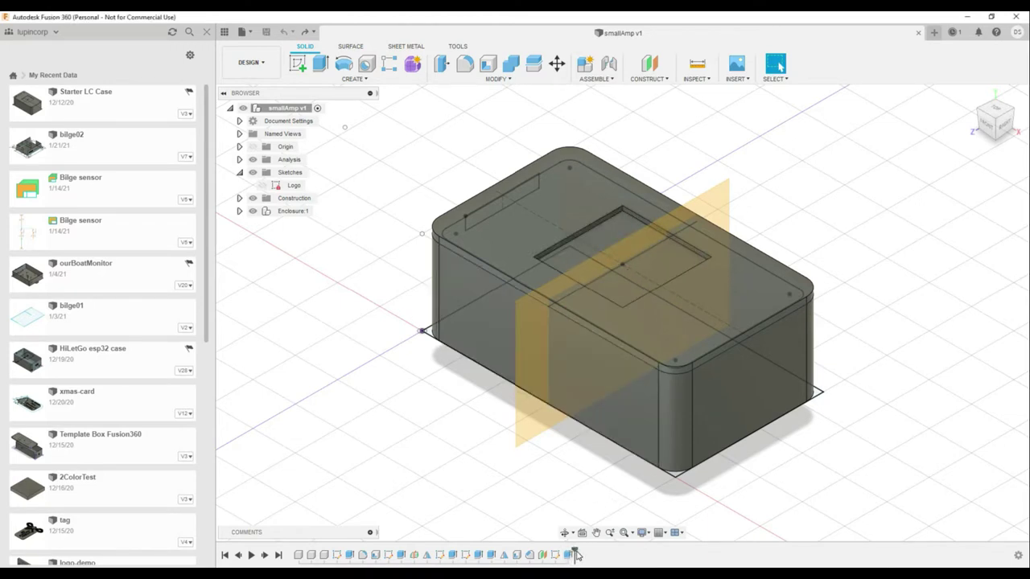
Roll the timeline back one feature, before the logo pocket, and save a milestone version described 'No Logo'
mouse_move(574, 554)
mouse_down()
mouse_move(539, 553)
mouse_move(550, 554)
mouse_up()
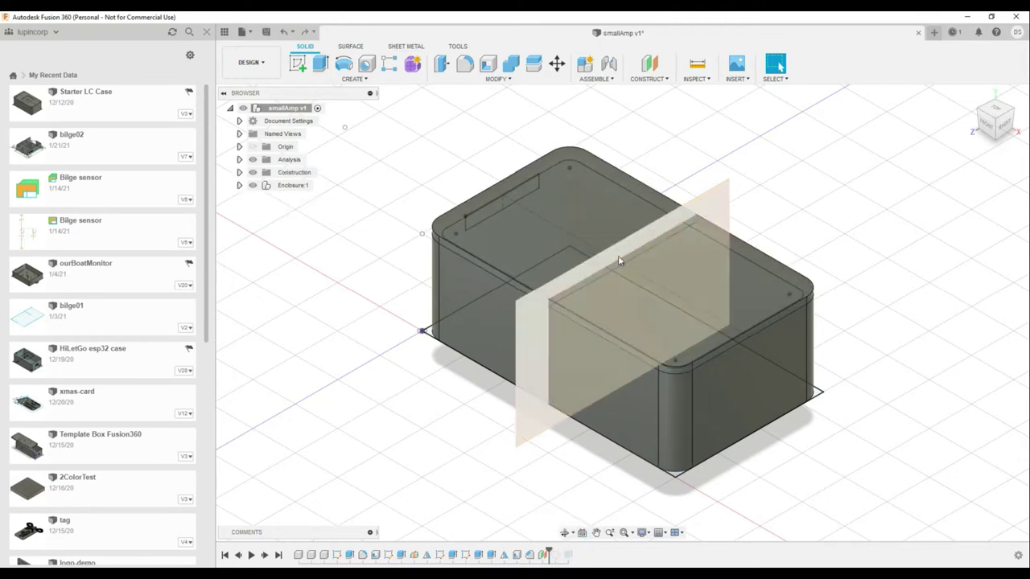
click(569, 556)
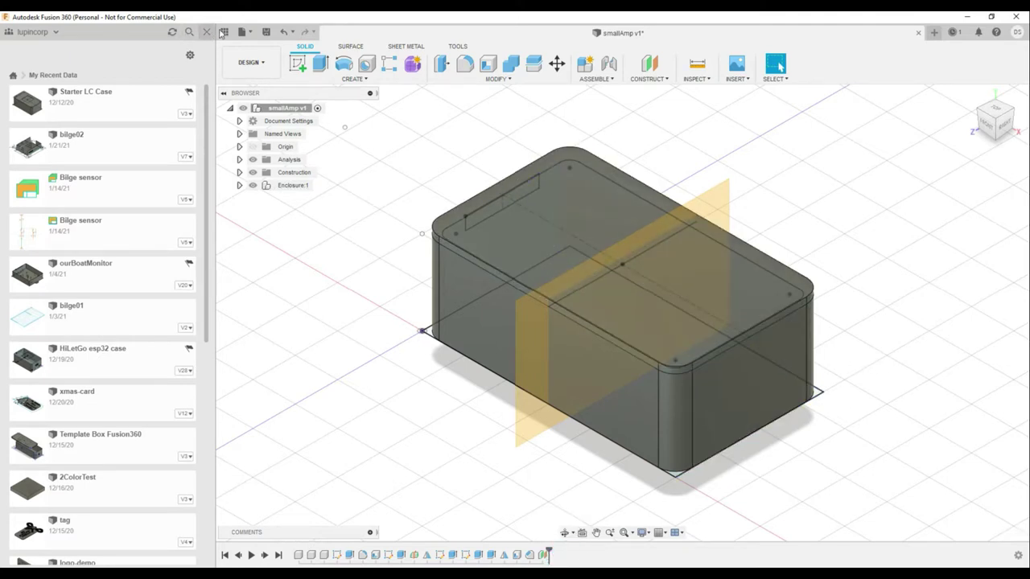
click(246, 31)
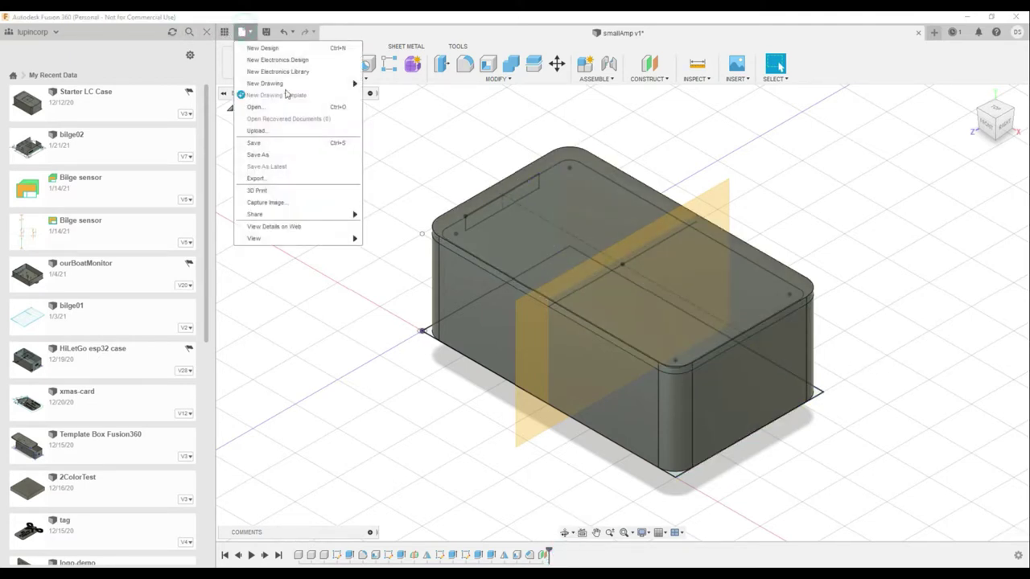
click(262, 146)
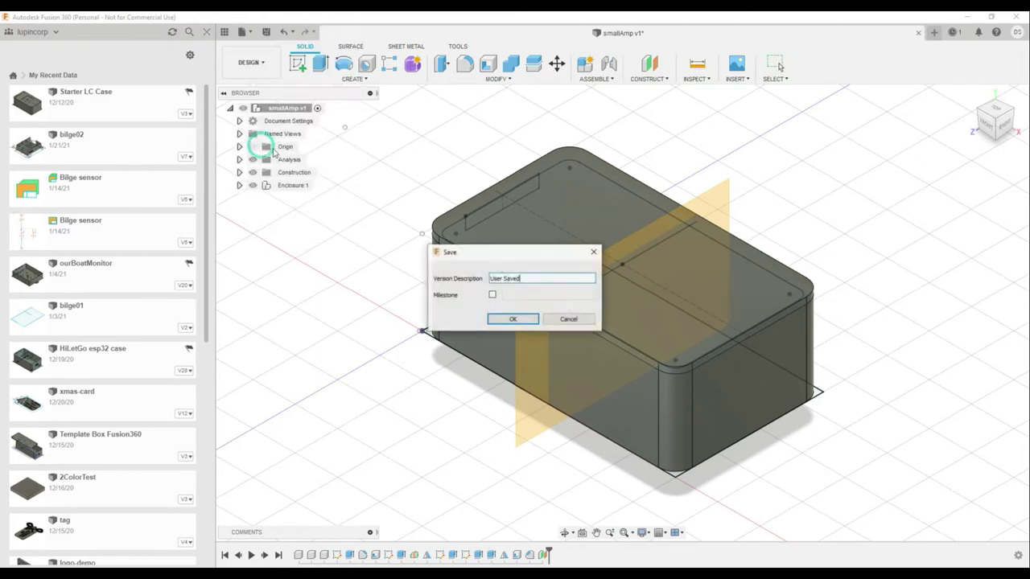
click(493, 295)
drag(524, 277, 460, 278)
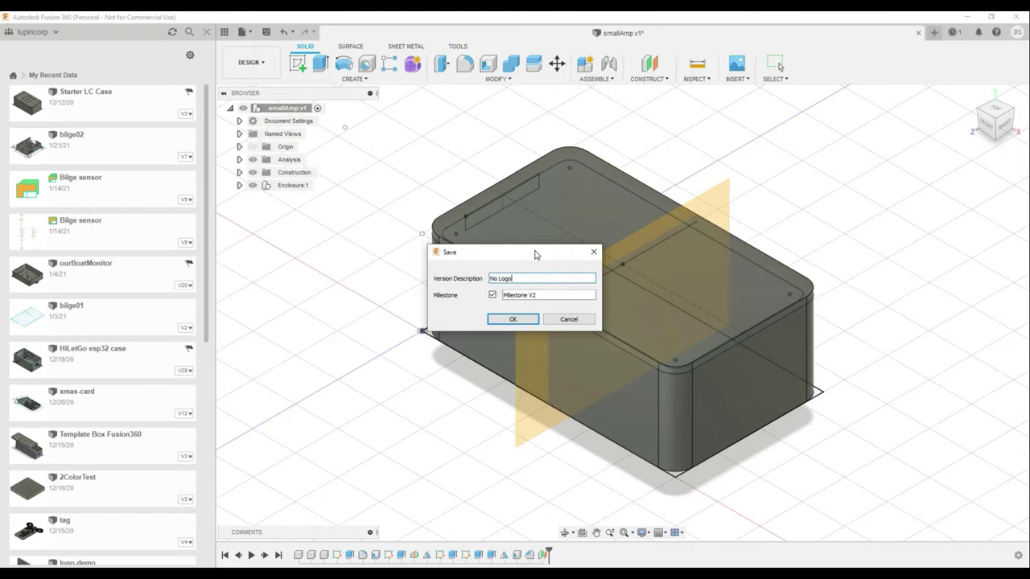
click(512, 319)
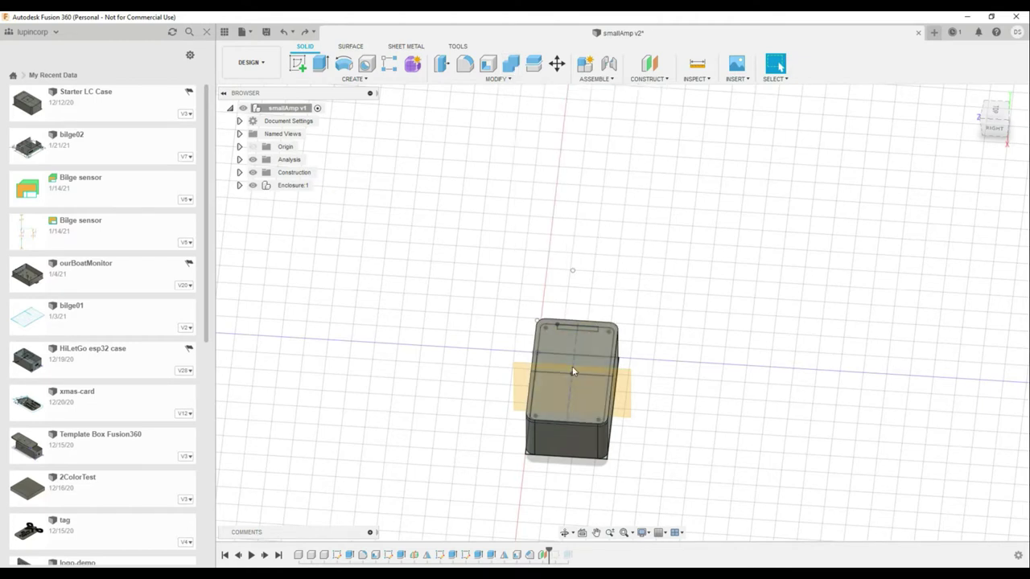
In Change Parameters, set the length parameter to 140 mm
click(495, 78)
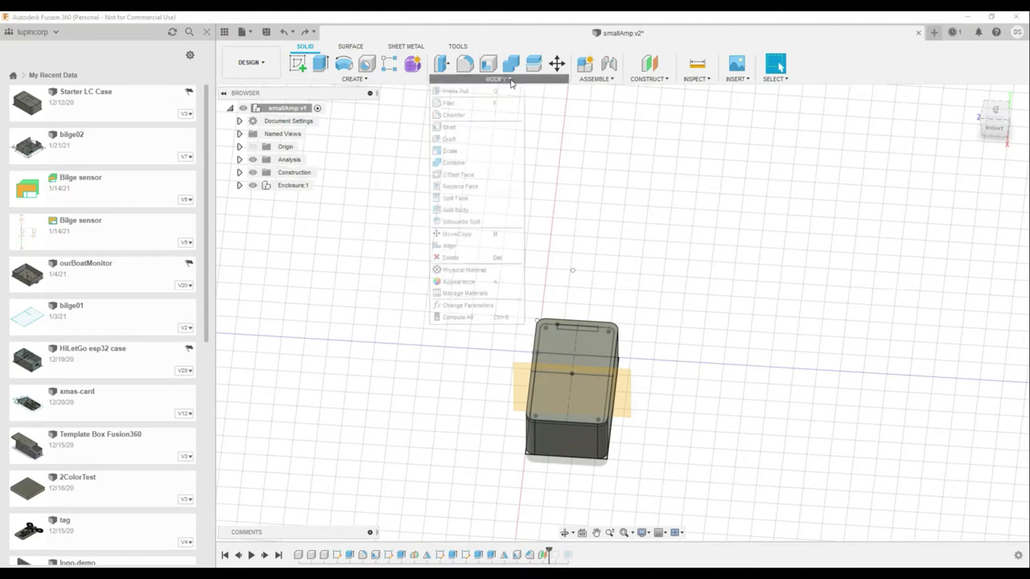
click(472, 306)
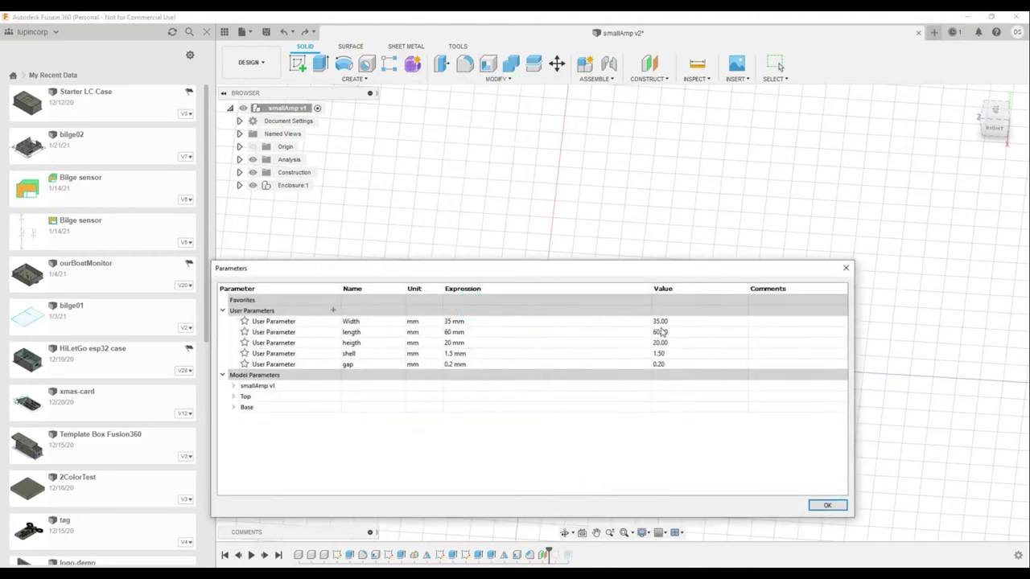
drag(501, 274, 628, 223)
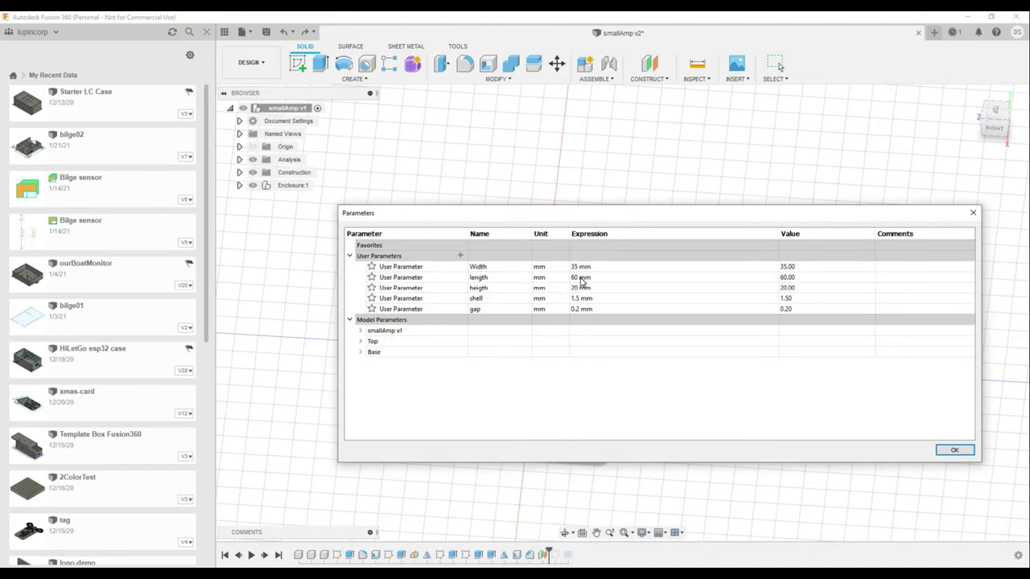
drag(610, 218, 619, 252)
click(592, 309)
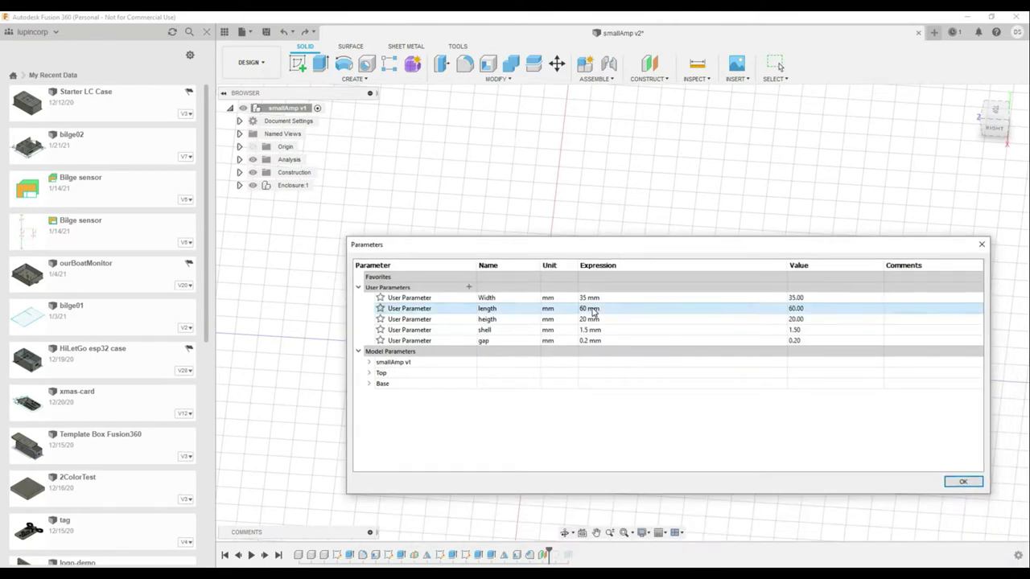
click(590, 312)
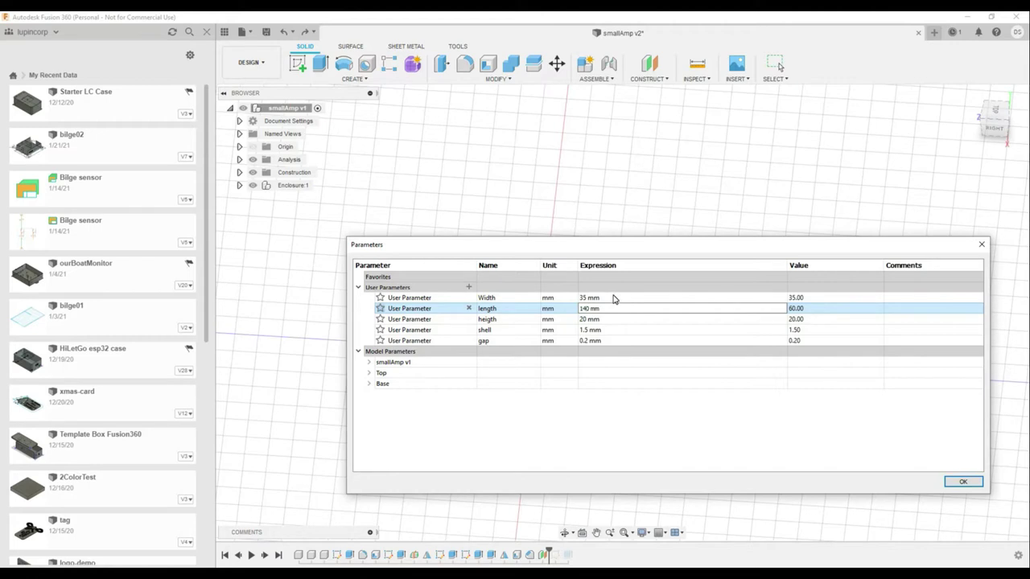
text(140)
key(Return)
Set Width and heigth to 80 mm each, apply, and view the resized enclosure from below
drag(636, 246, 616, 150)
click(581, 202)
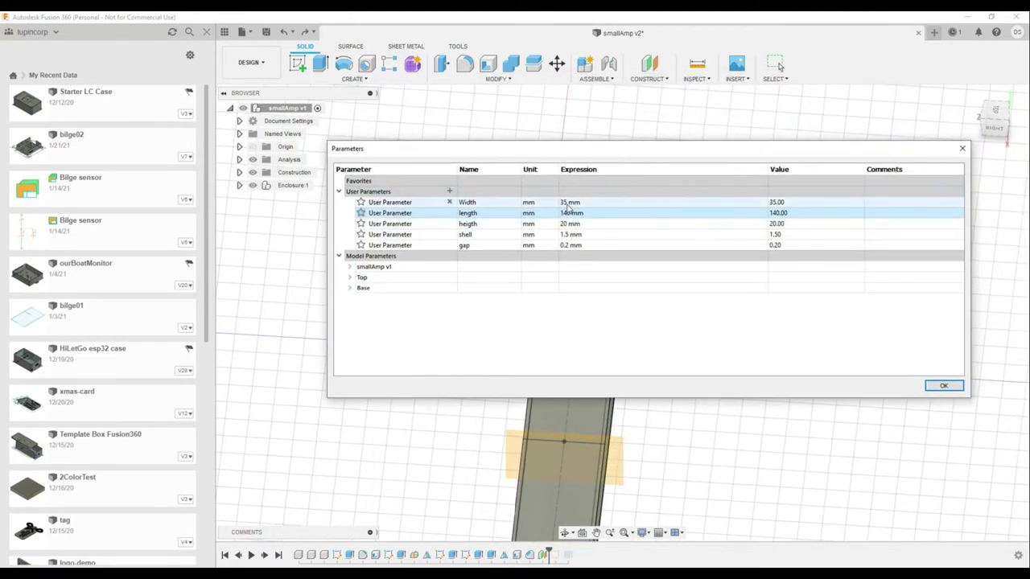
double_click(567, 202)
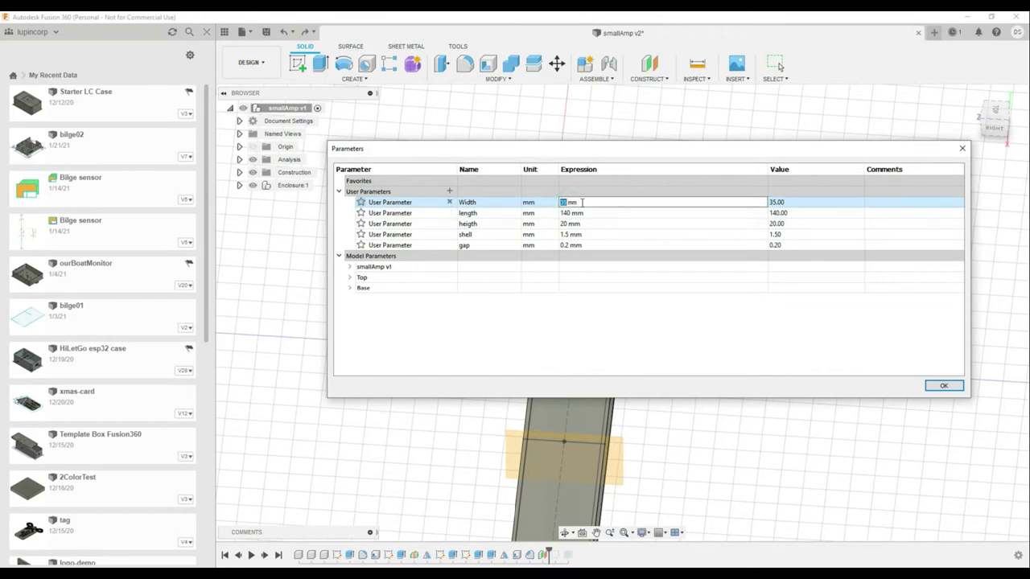
text(80)
key(Return)
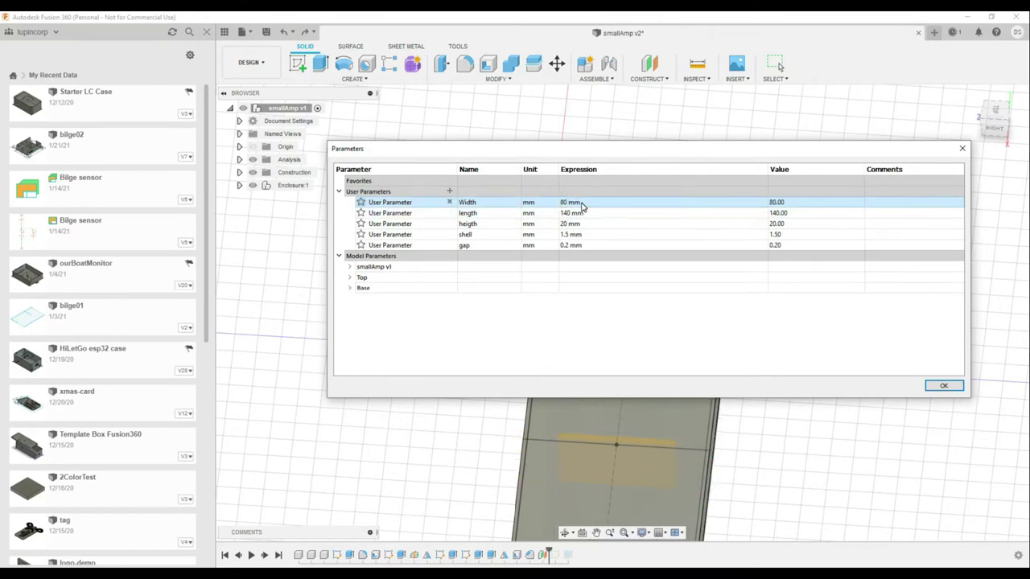
double_click(569, 225)
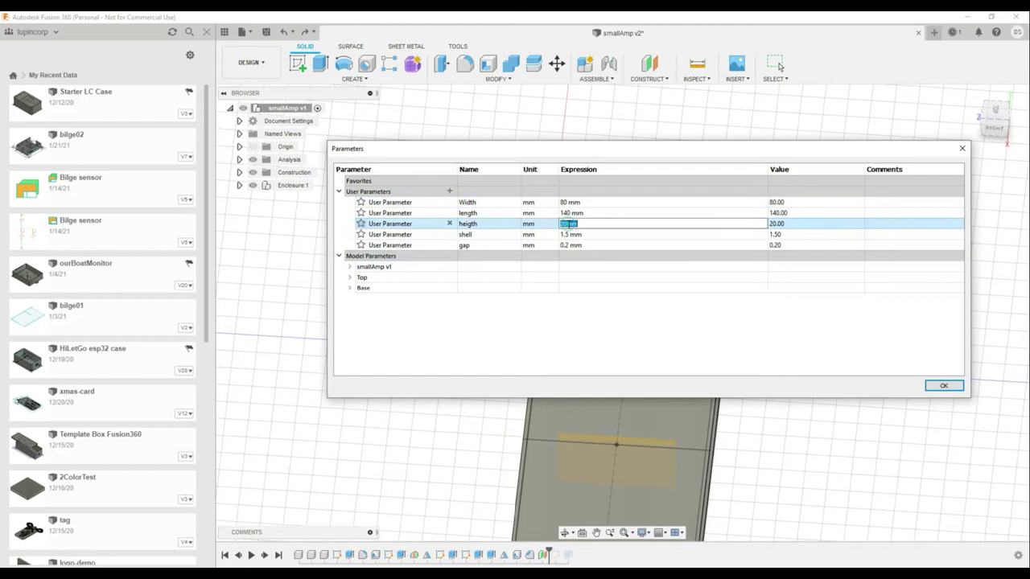
click(563, 224)
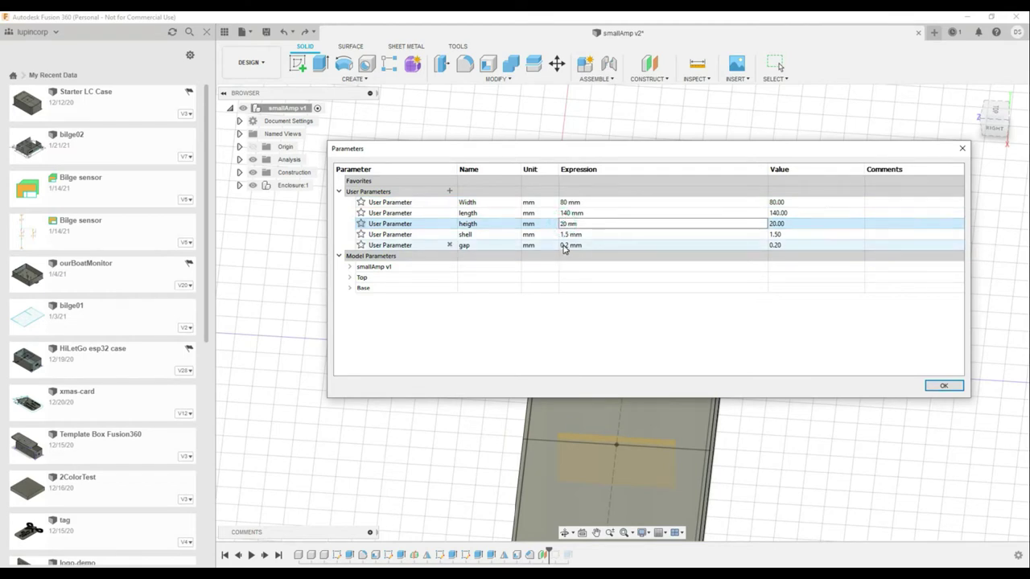
click(945, 387)
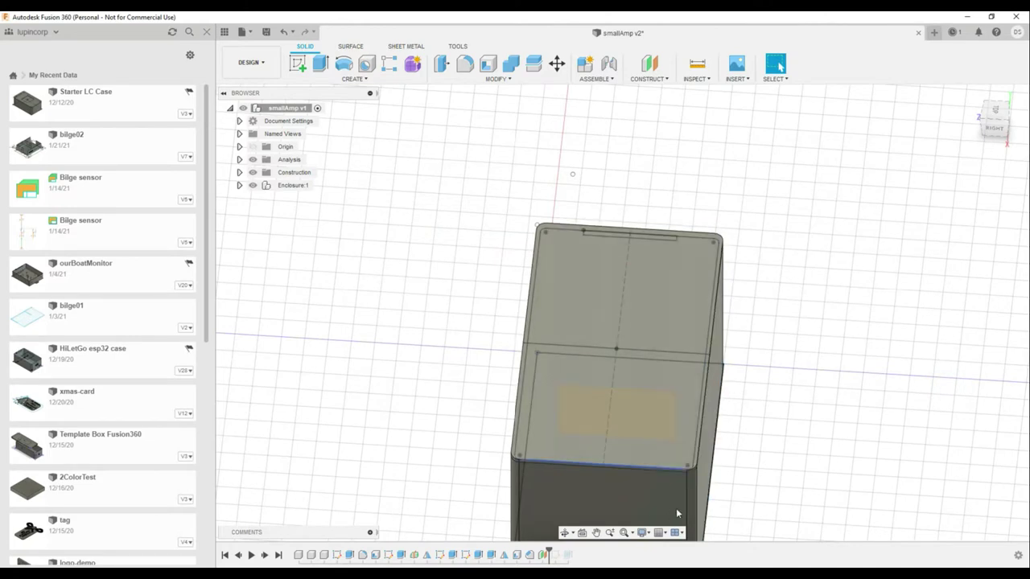
click(623, 533)
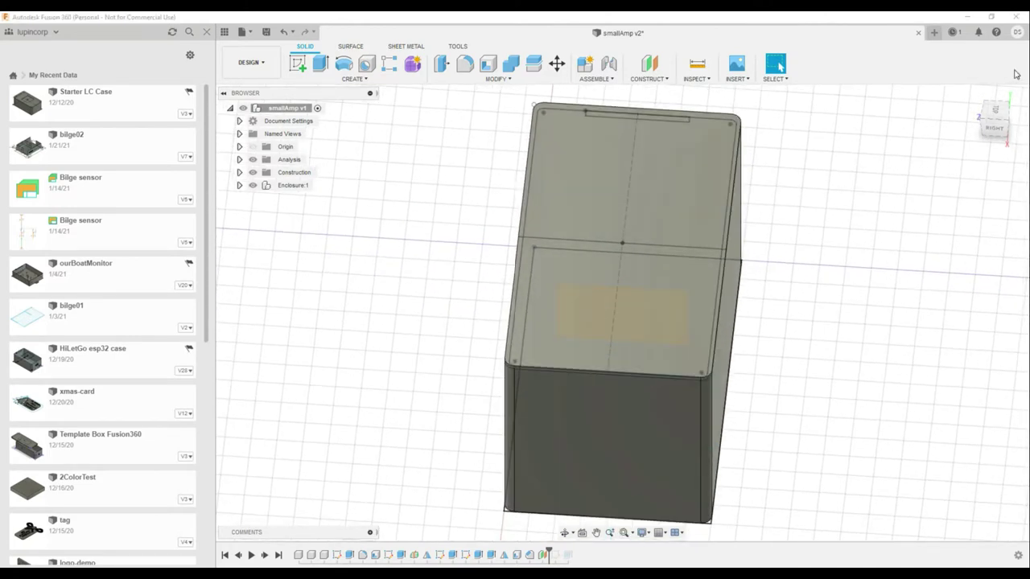
click(982, 131)
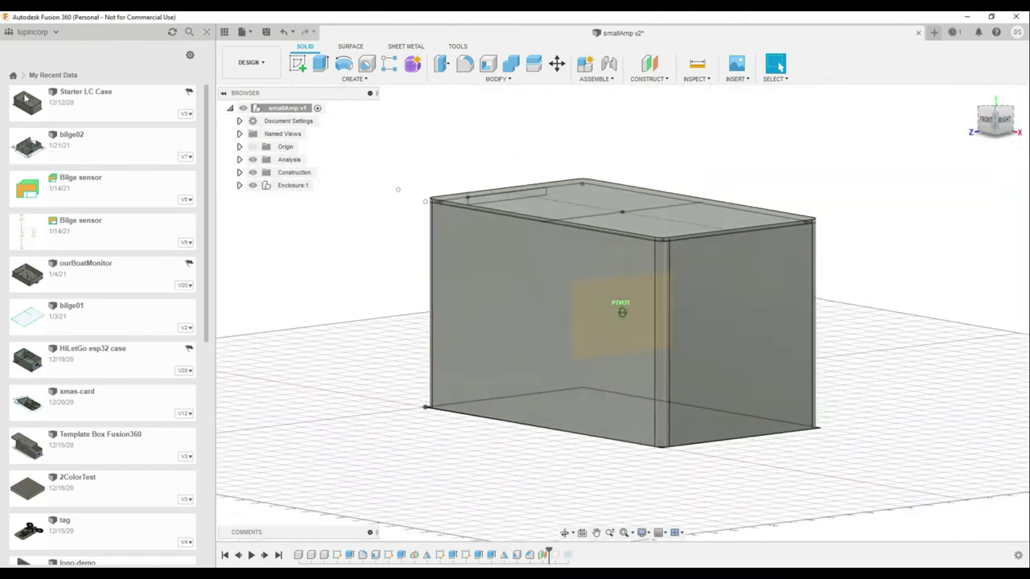
click(994, 121)
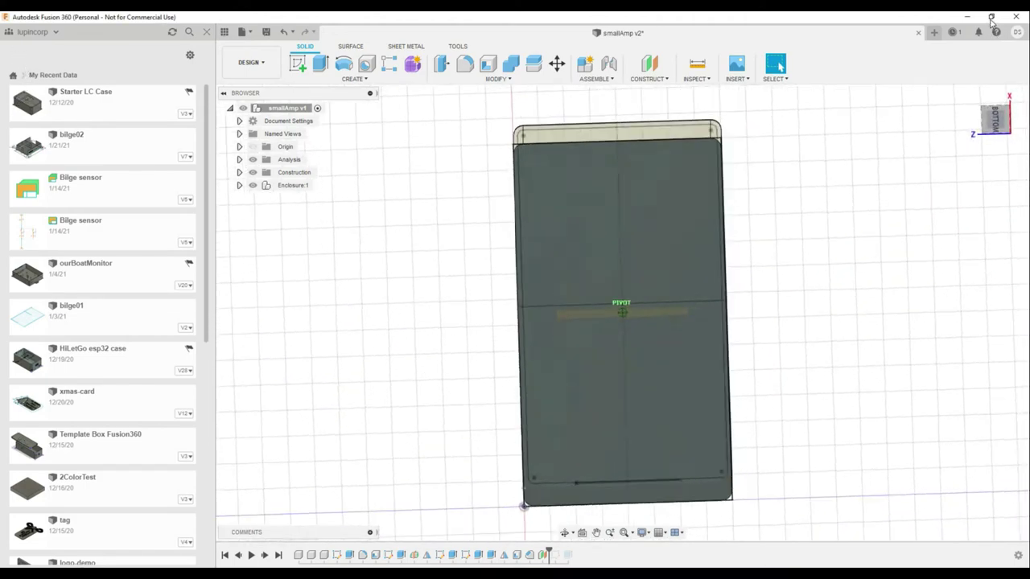
Orbit around the enclosure, select its body, then clear the selection
mouse_move(994, 119)
mouse_down()
mouse_move(981, 138)
mouse_move(999, 120)
mouse_move(1015, 123)
mouse_up()
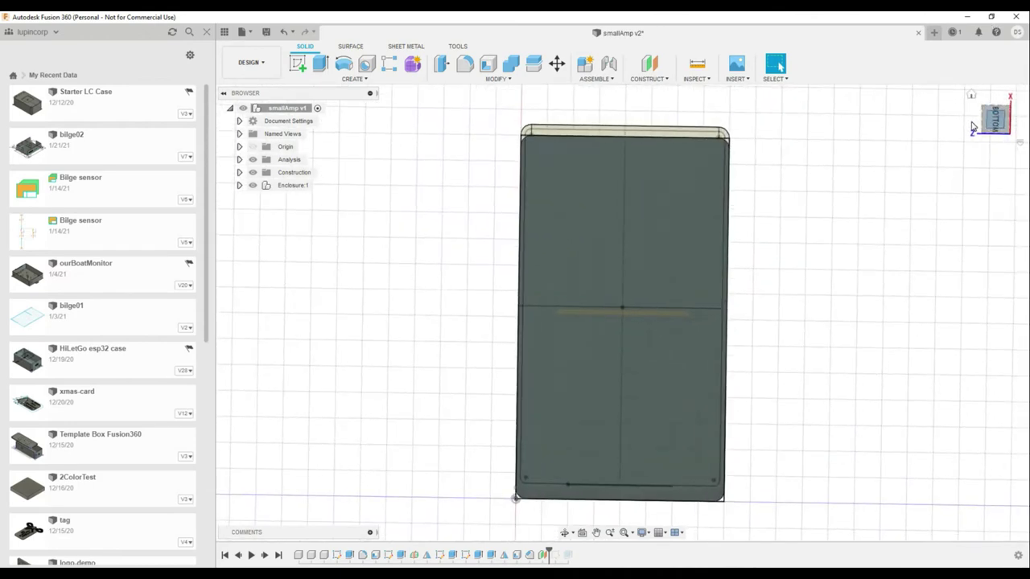
click(649, 293)
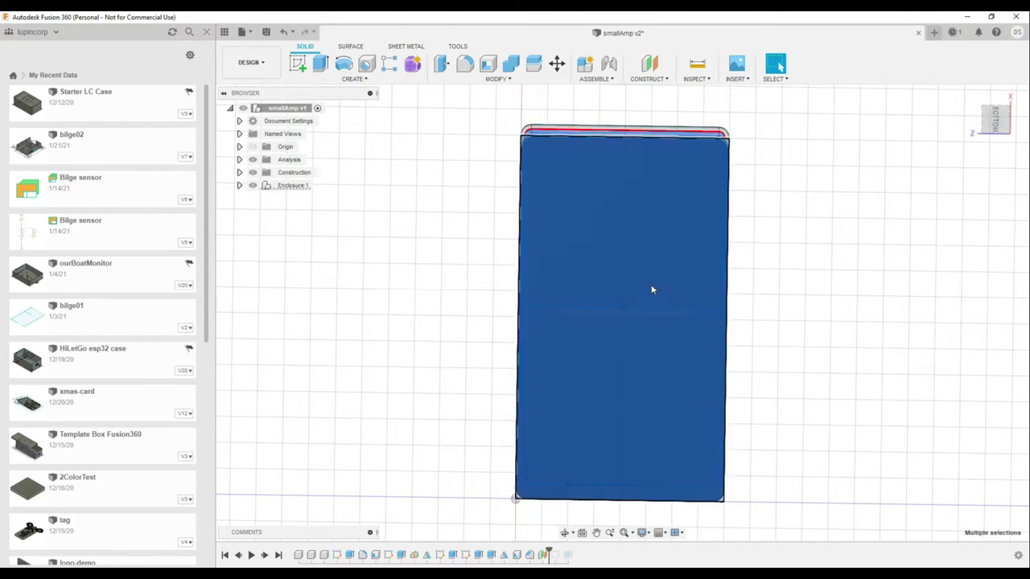
mouse_move(988, 118)
mouse_down()
mouse_move(951, 142)
mouse_move(889, 152)
mouse_move(876, 244)
mouse_move(905, 209)
mouse_move(822, 196)
mouse_move(852, 216)
mouse_move(836, 172)
mouse_move(931, 125)
mouse_move(954, 133)
mouse_move(909, 161)
mouse_up()
key(Escape)
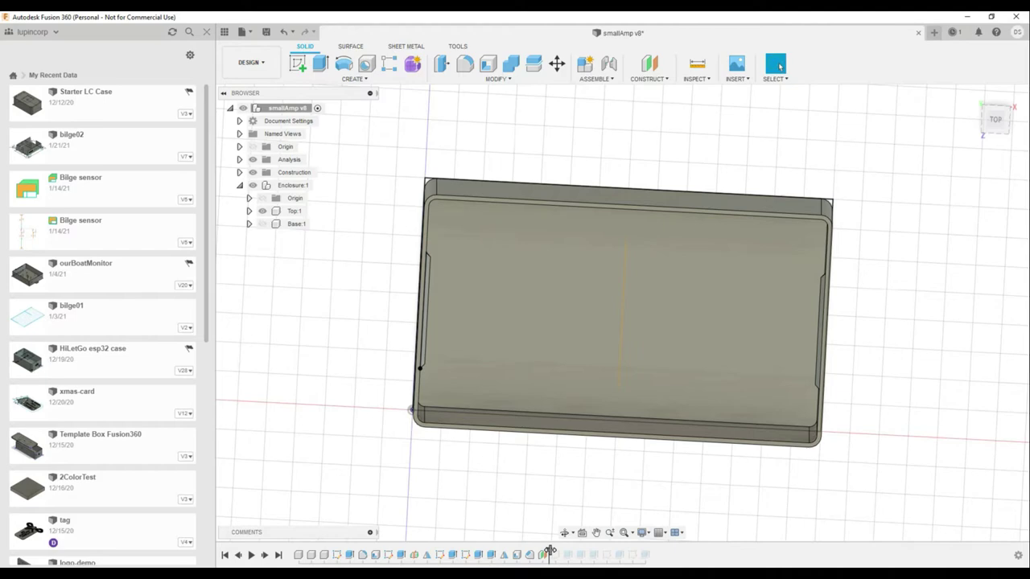
Advance the timeline through the shelf sketch, shelf wall, speaker opening and speaker mounting holes
drag(549, 550, 561, 552)
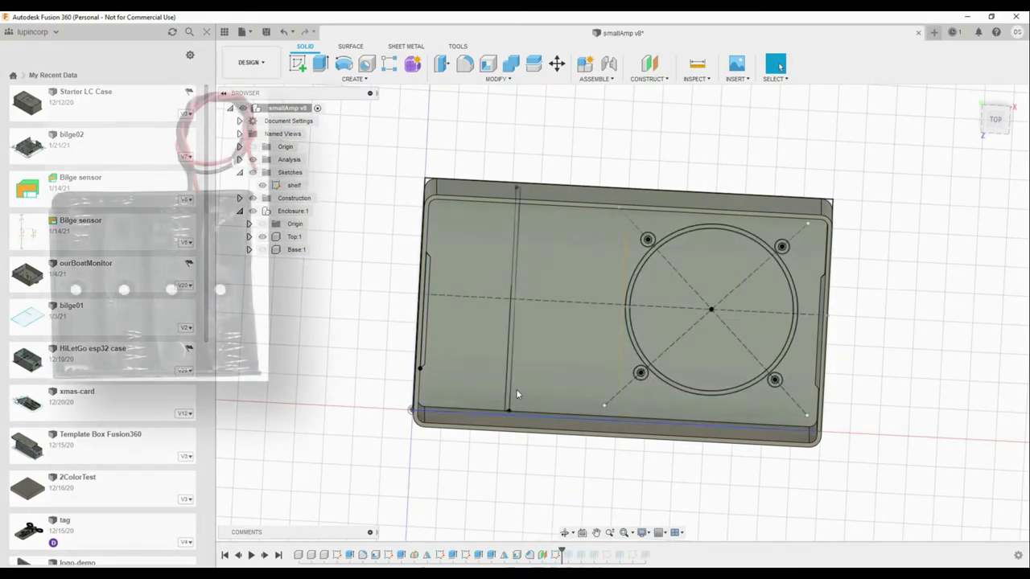
click(505, 370)
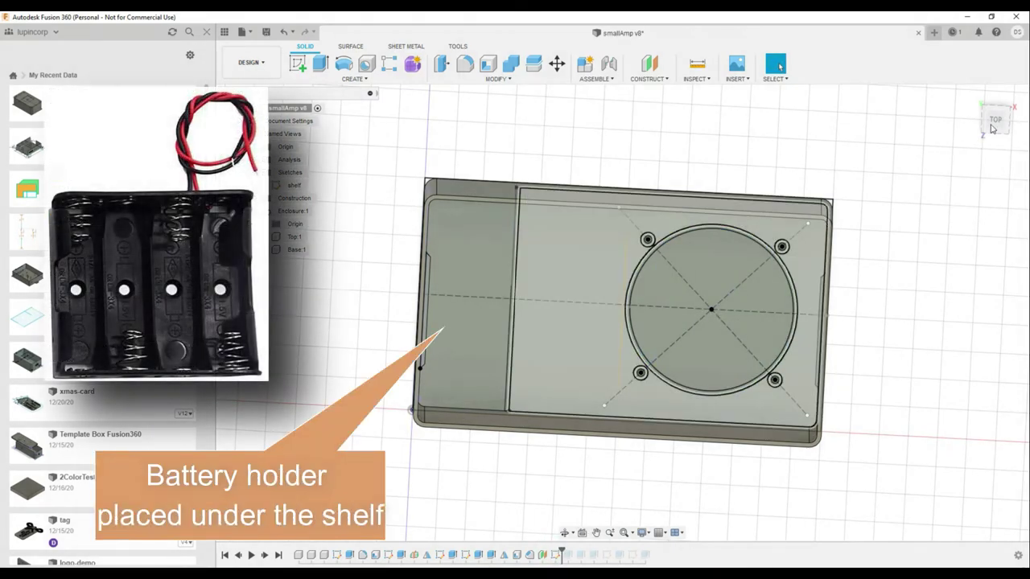
mouse_move(991, 128)
mouse_down()
mouse_move(1011, 165)
mouse_move(995, 112)
mouse_up()
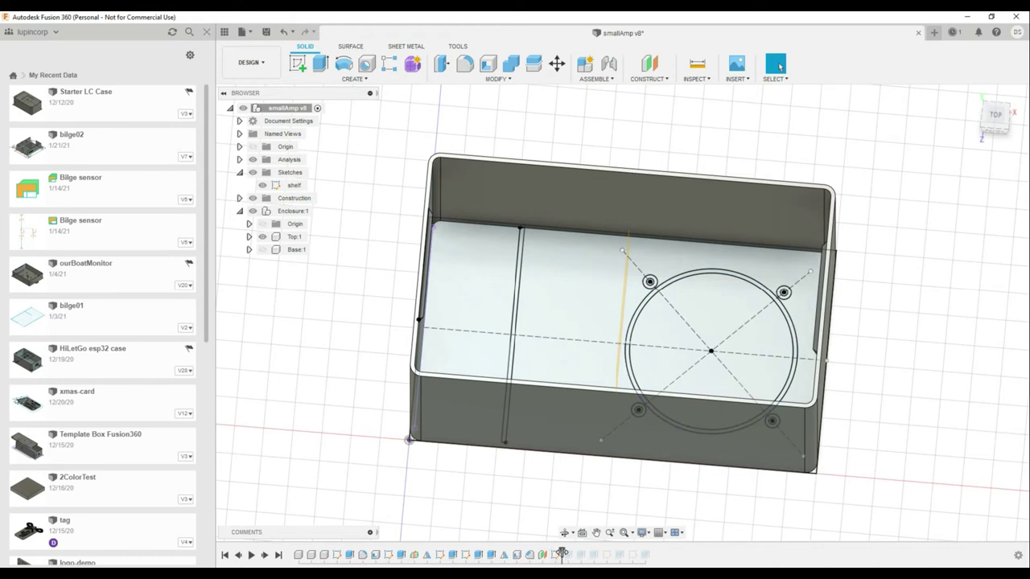
drag(563, 554, 574, 554)
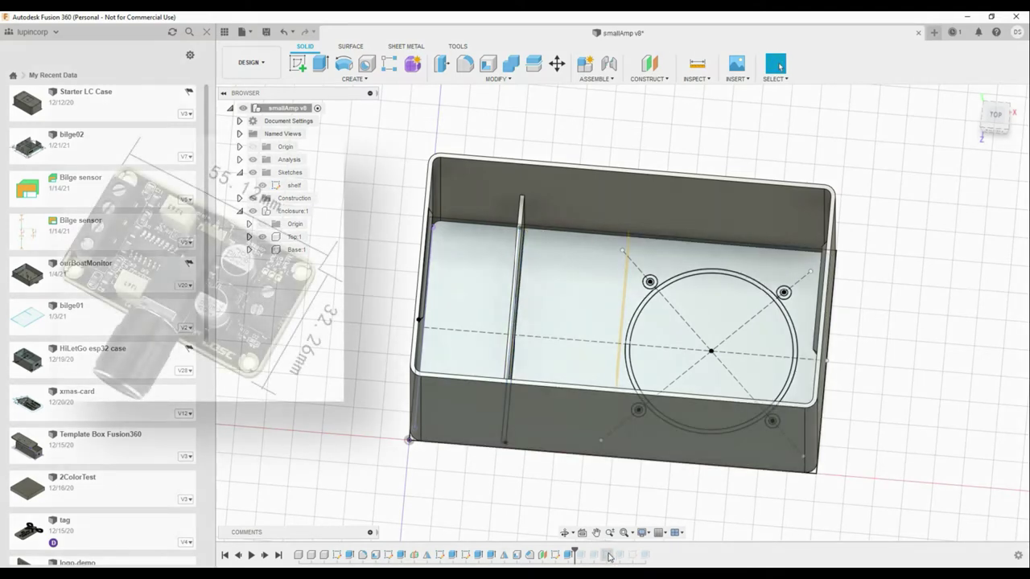
drag(575, 549, 587, 555)
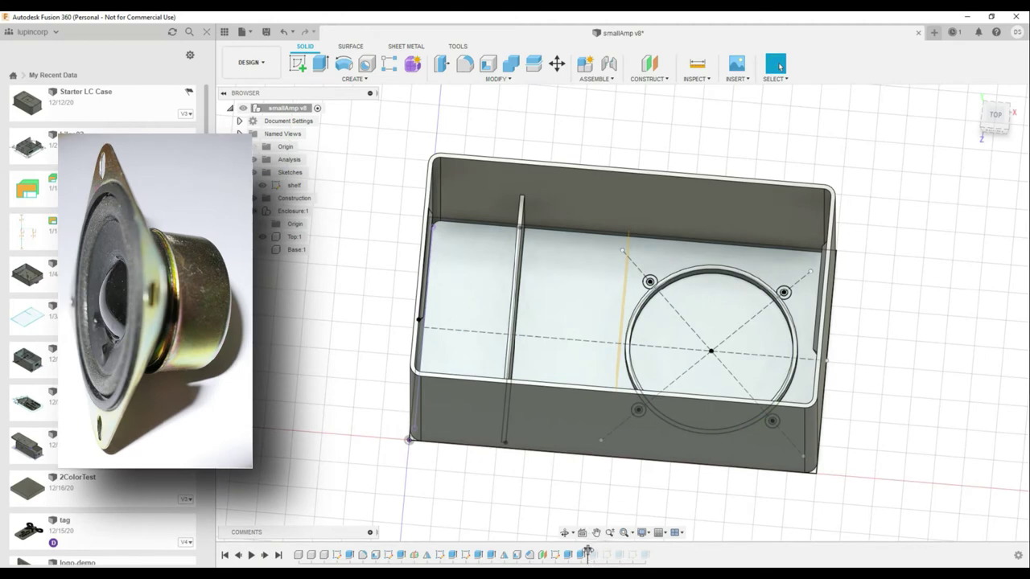
drag(588, 550, 599, 551)
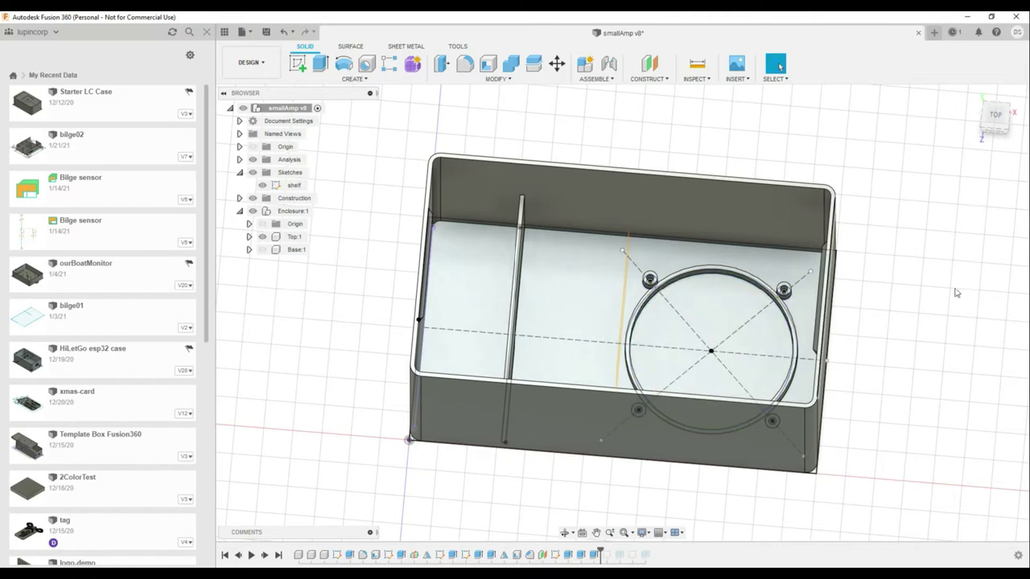
drag(987, 125, 988, 127)
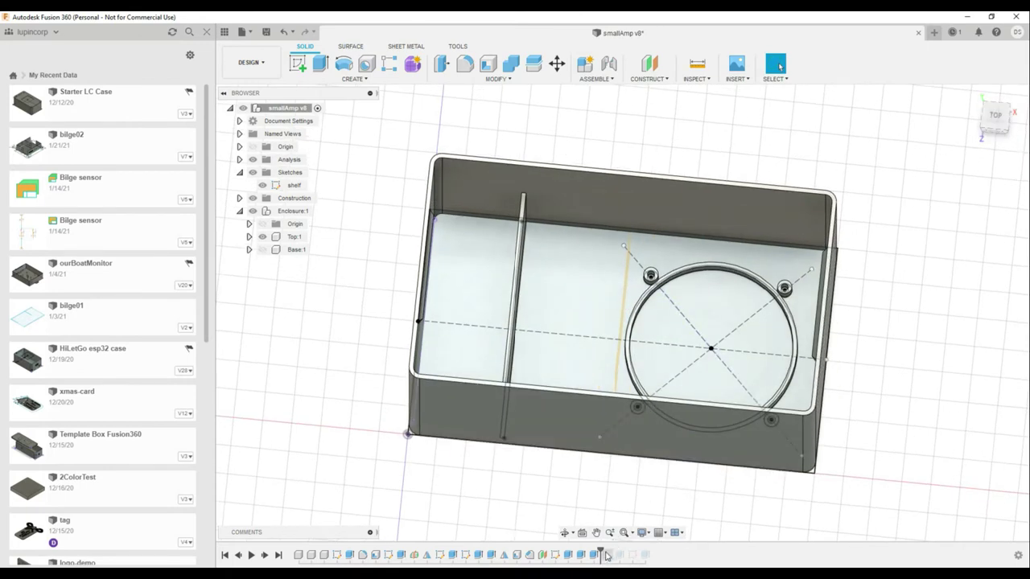
Advance to the connections sketch, make it visible, then step forward to cut the connector holes
drag(599, 551, 613, 551)
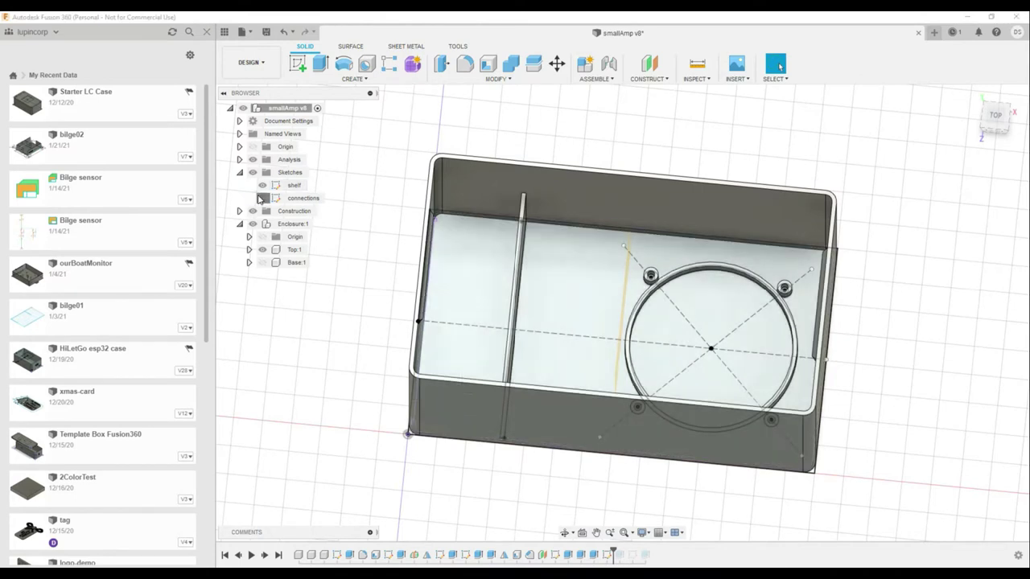
click(261, 198)
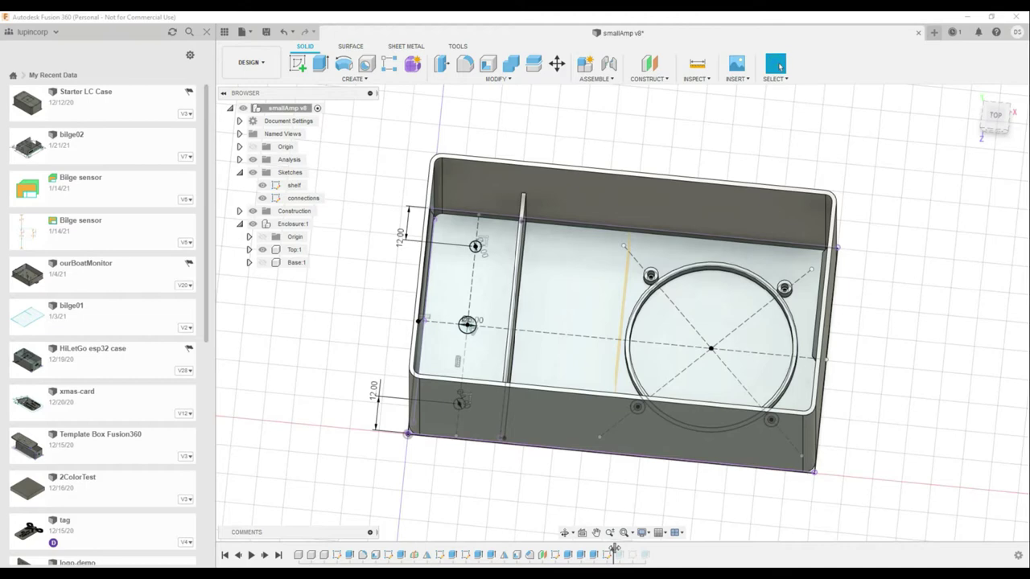
drag(614, 549, 626, 550)
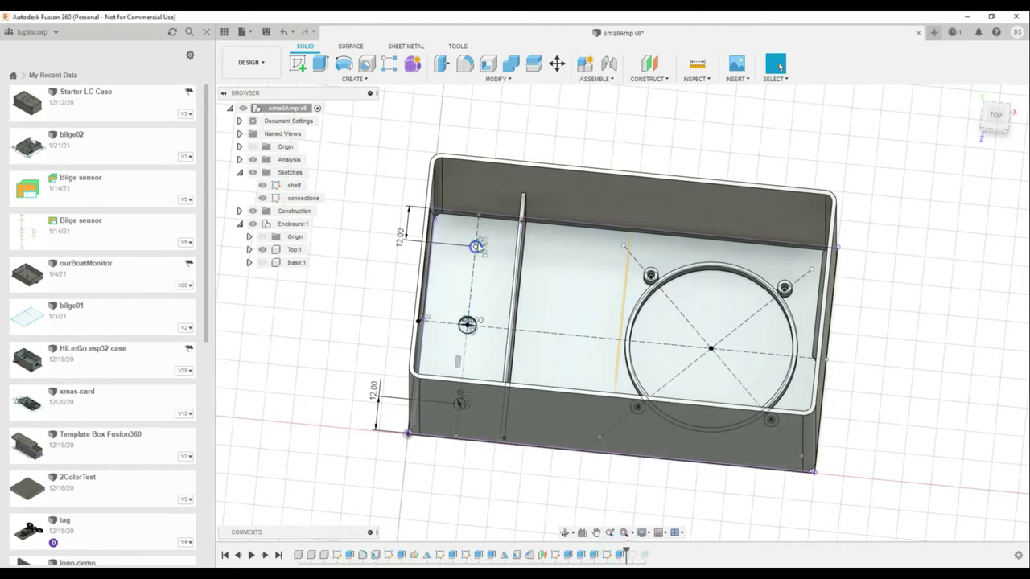
mouse_move(991, 128)
shift+middle_down()
mouse_move(899, 566)
mouse_move(952, 131)
mouse_move(898, 249)
shift+middle_up()
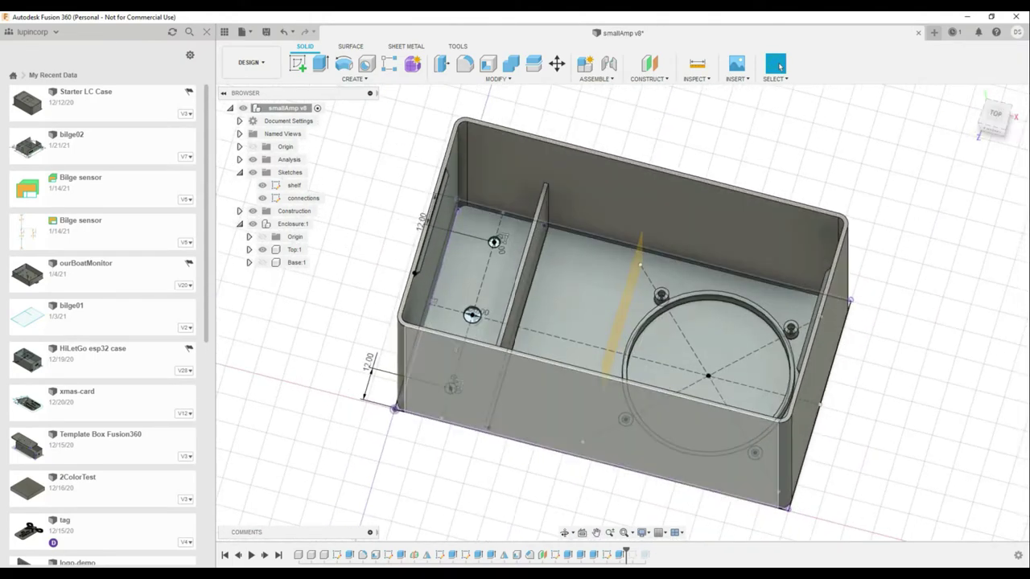
Advance to the speakerholes sketch, make it visible, then step forward to cut the grille hole grid
drag(627, 555, 640, 554)
click(262, 211)
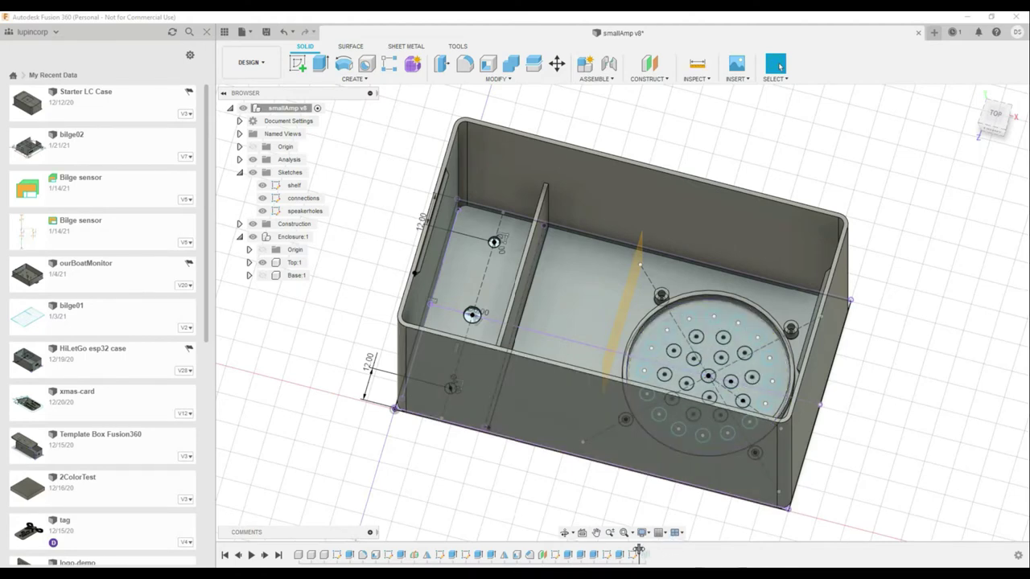
drag(641, 554, 651, 554)
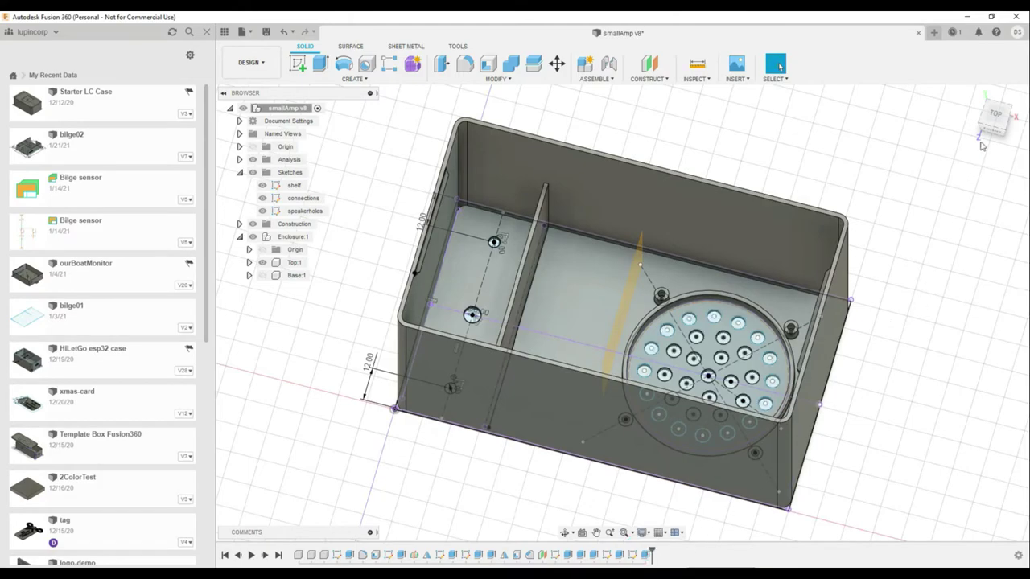
mouse_move(992, 129)
shift+middle_down()
mouse_move(699, 140)
mouse_move(682, 215)
mouse_move(754, 227)
shift+middle_up()
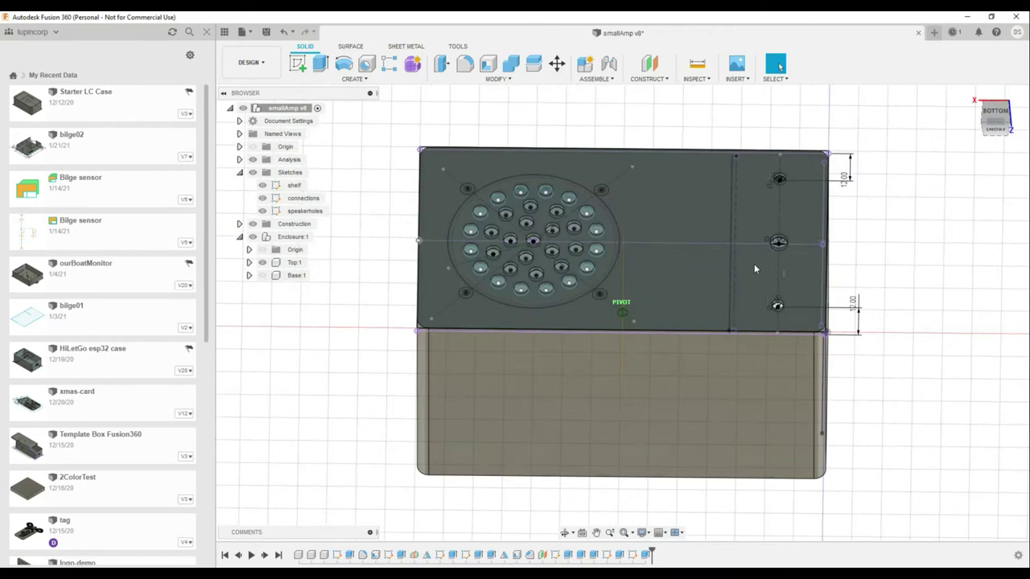
shift+middle_drag(754, 268, 776, 282)
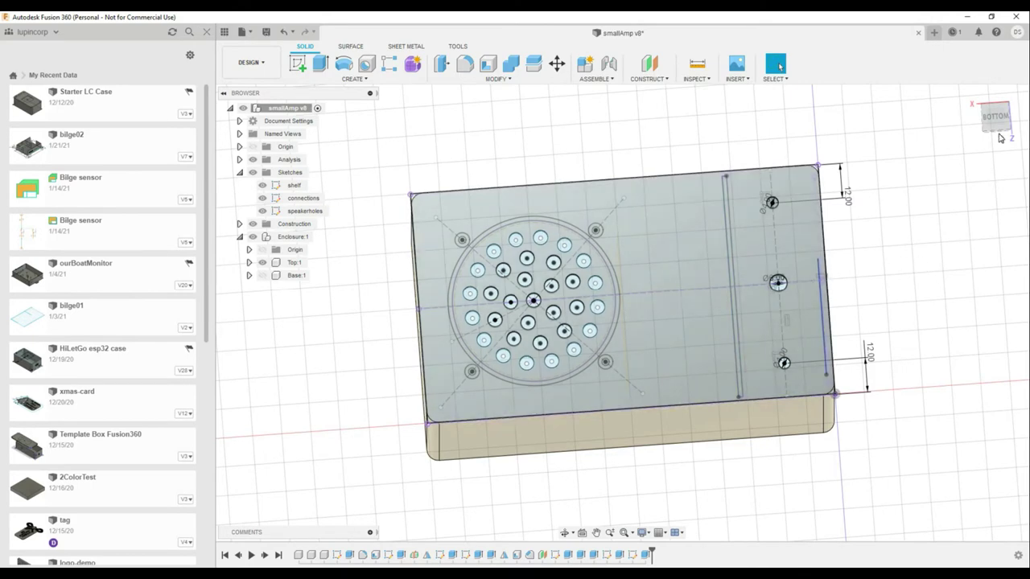
mouse_move(992, 131)
shift+middle_down()
mouse_move(865, 117)
mouse_move(875, 246)
mouse_move(861, 266)
mouse_move(832, 202)
mouse_move(875, 161)
mouse_move(901, 153)
mouse_move(908, 131)
mouse_move(825, 236)
mouse_move(741, 206)
mouse_move(702, 259)
mouse_move(620, 182)
mouse_move(762, 173)
mouse_move(837, 184)
mouse_move(838, 152)
mouse_move(992, 129)
shift+middle_up()
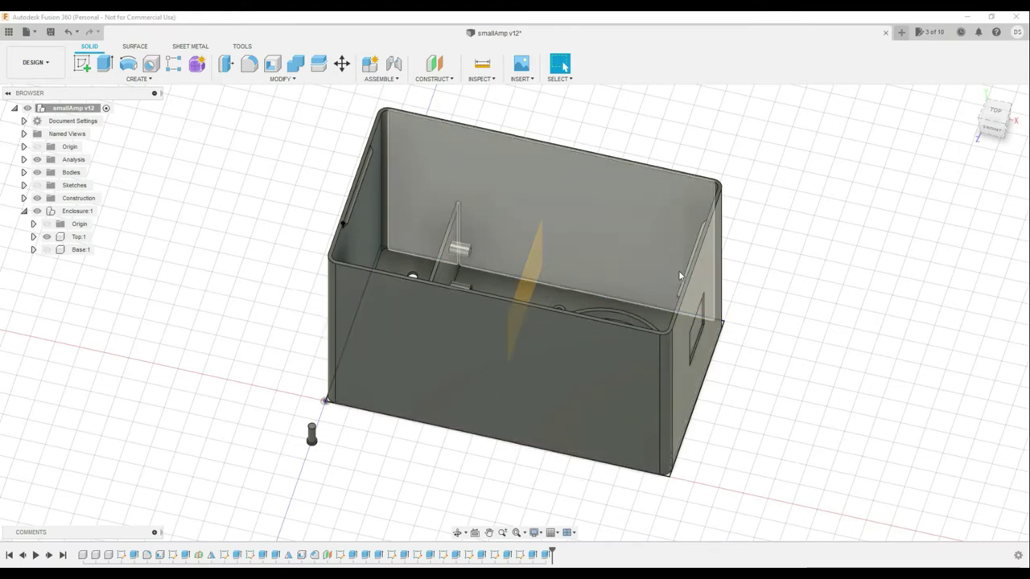
click(995, 113)
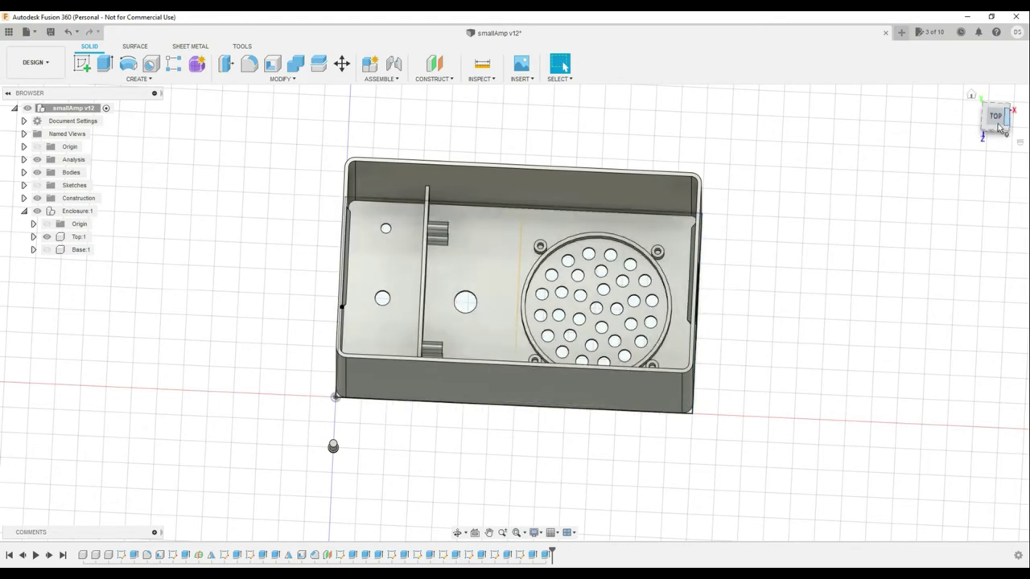
shift+middle_drag(515, 312, 524, 258)
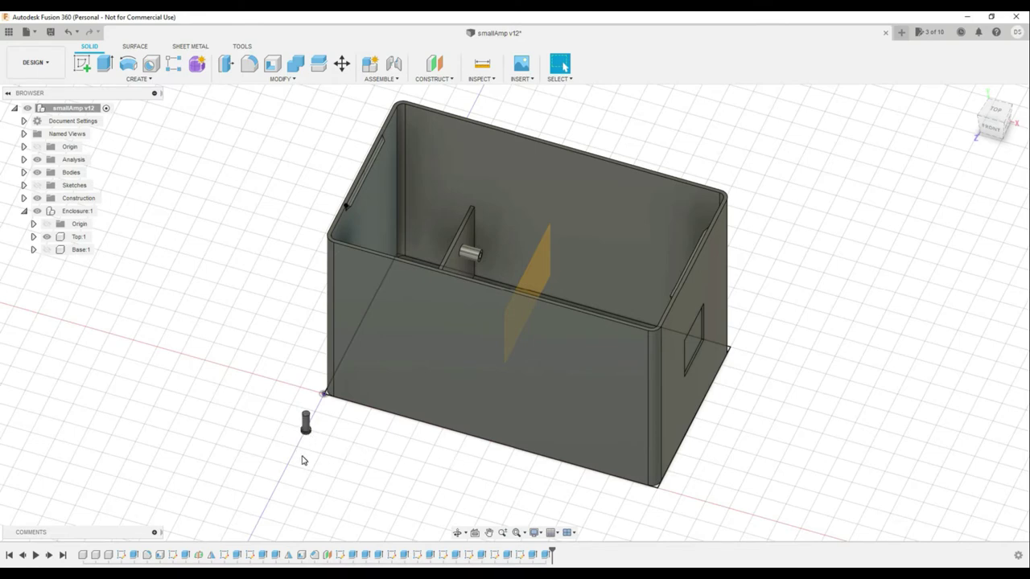
scroll(288, 453, up, 5)
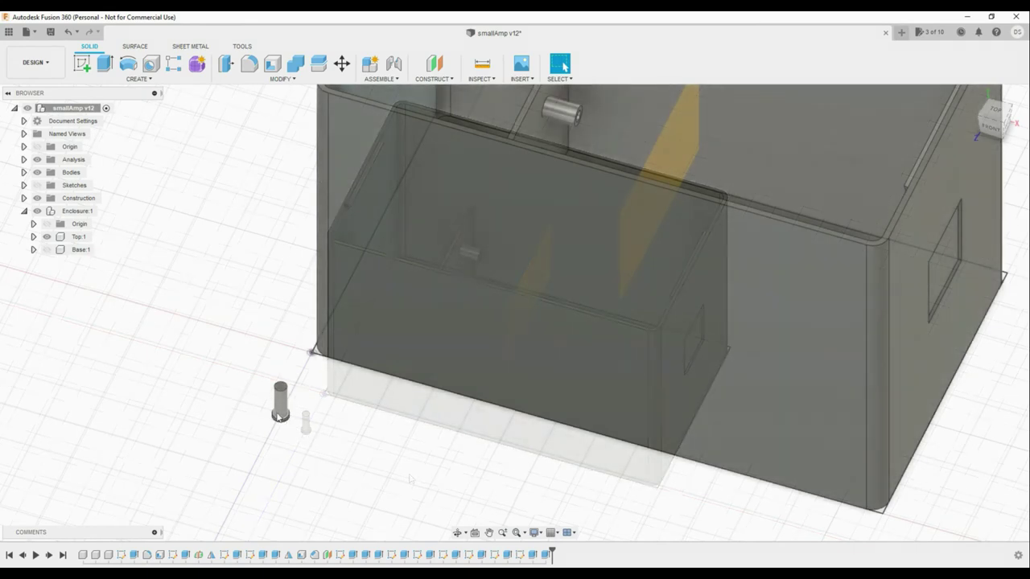